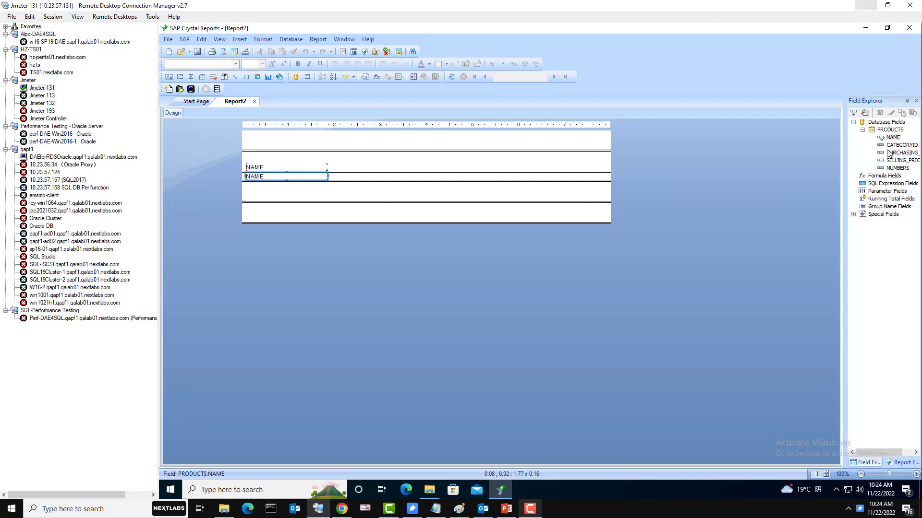
- Place the CATEGORYID, PURCHASING_COST and SELLING_PRICE fields beside NAME in the Details section and show the print preview
left_click_drag(902, 145, 335, 177)
left_click_drag(902, 153, 432, 178)
left_click_drag(900, 165, 505, 176)
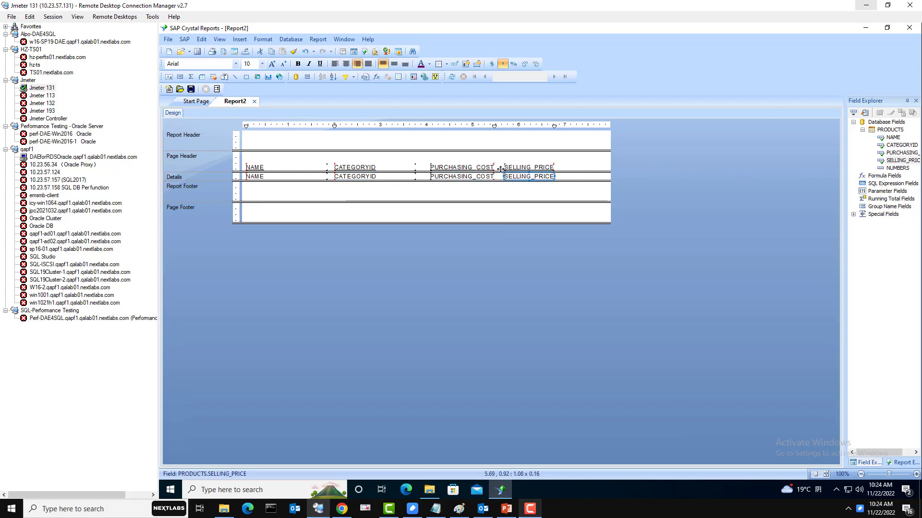
left_click(219, 40)
left_click(242, 60)
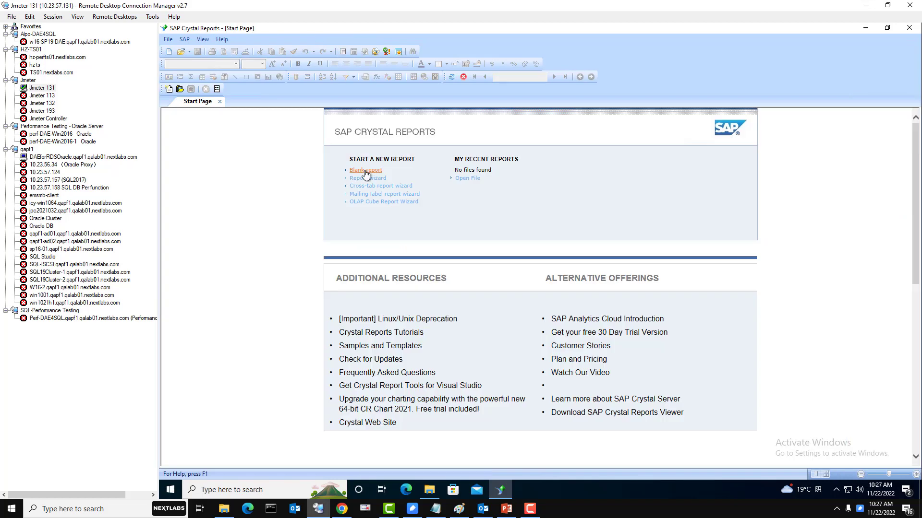
- Create a blank report and log on to the DAE for RDS data source with the user ID and password
left_click(361, 173)
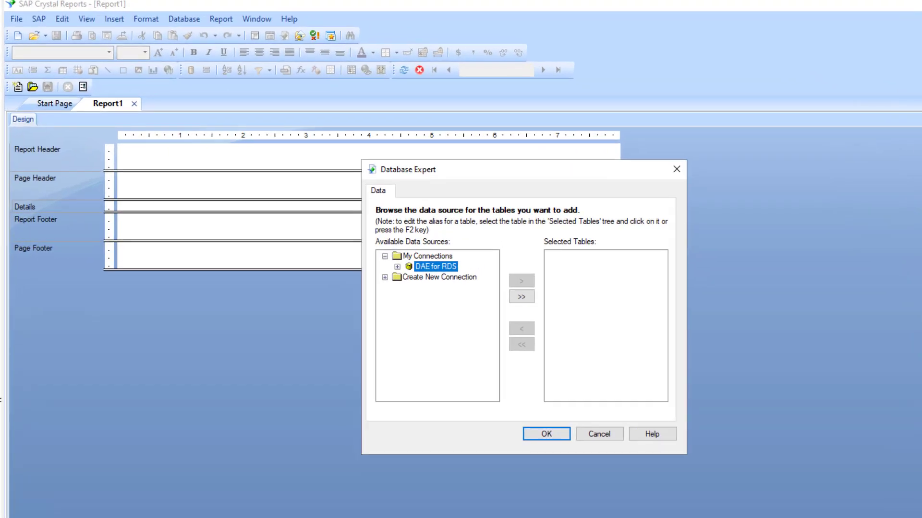
left_click(447, 222)
type("•••••")
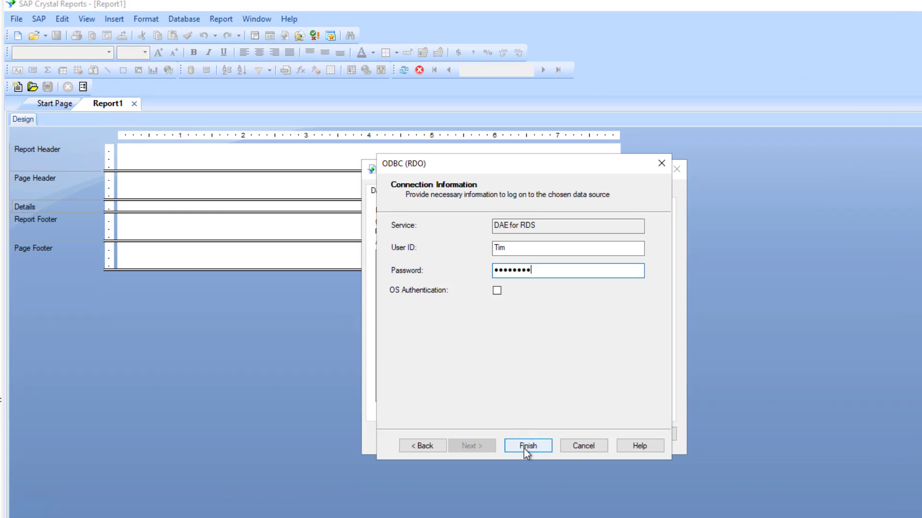
left_click(524, 448)
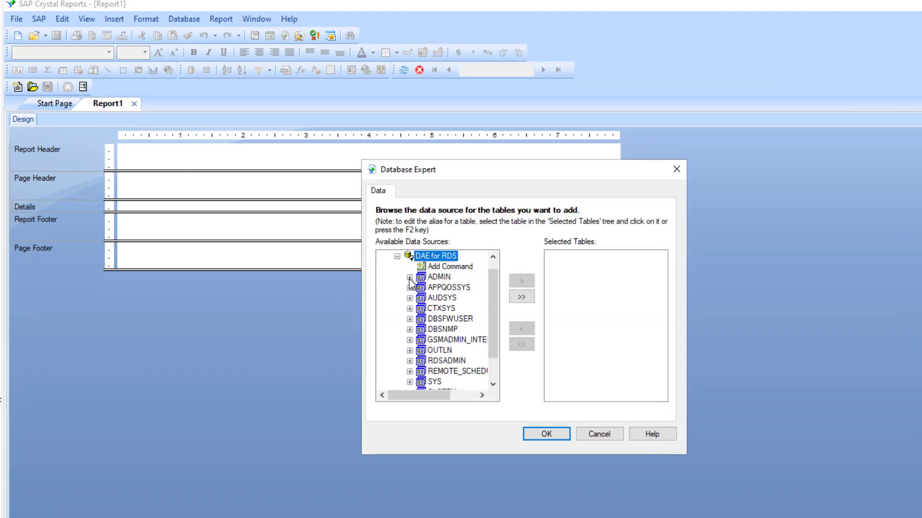
- Add the PRODUCTS table from the ADMIN schema to the report's selected tables and confirm
left_click(410, 278)
left_click(460, 297)
left_click(522, 281)
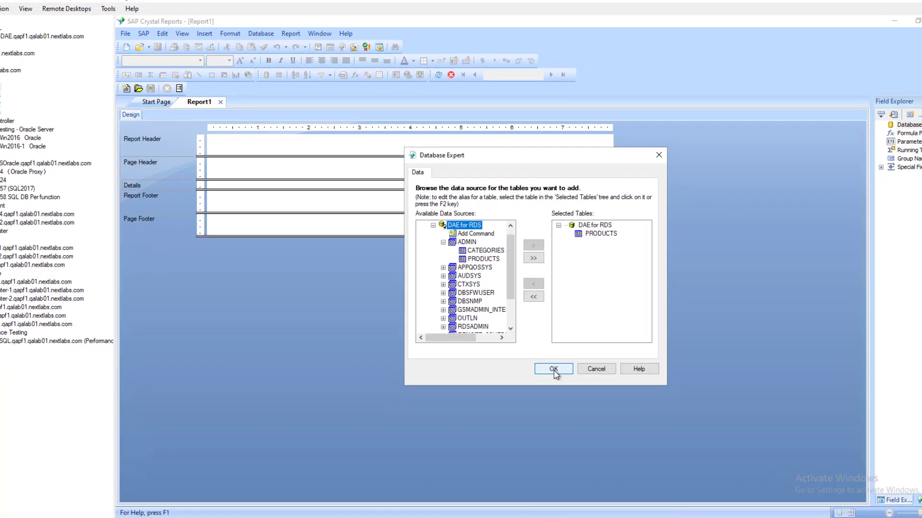
left_click(553, 373)
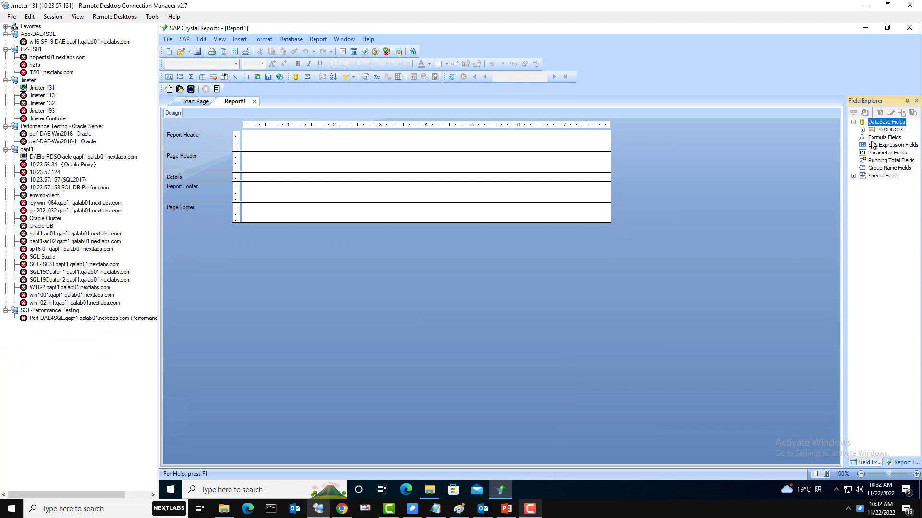
- Place the PRODUCTS fields NAME, CATEGORYID, PURCHASING_COST and SELLING_PRICE side by side in the Details section
left_click(863, 129)
left_click_drag(893, 137, 247, 178)
left_click_drag(899, 145, 519, 179)
- Open the report's print preview and examine the CATEGORYID values from the first to the last record
left_click(219, 39)
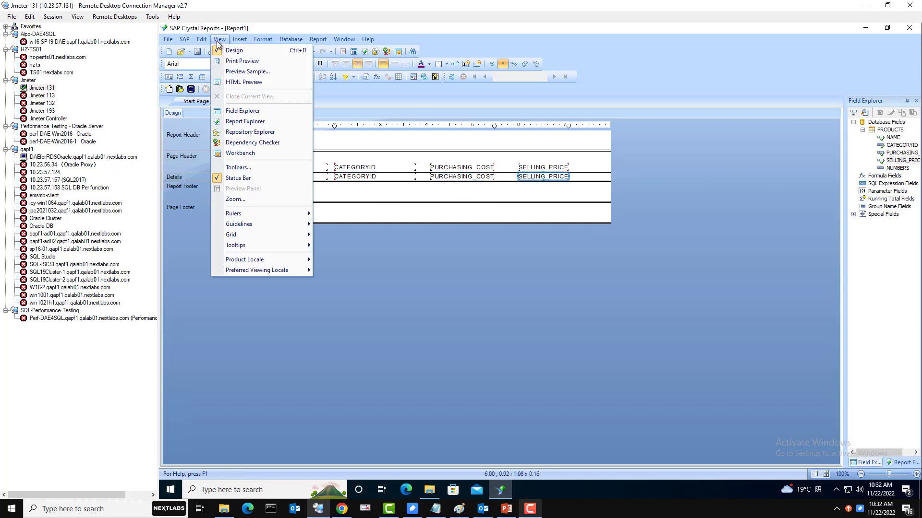
left_click(243, 61)
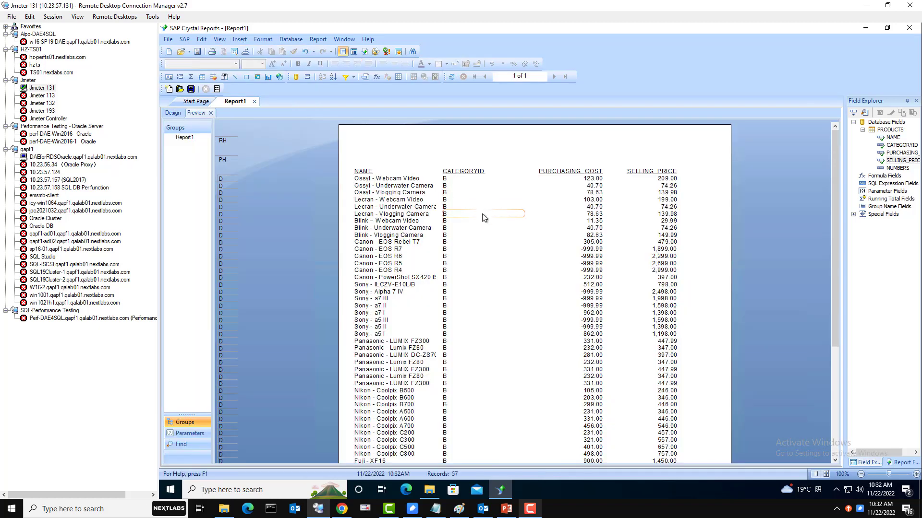
scroll(482, 214, "down", 5)
scroll(482, 214, "up", 4)
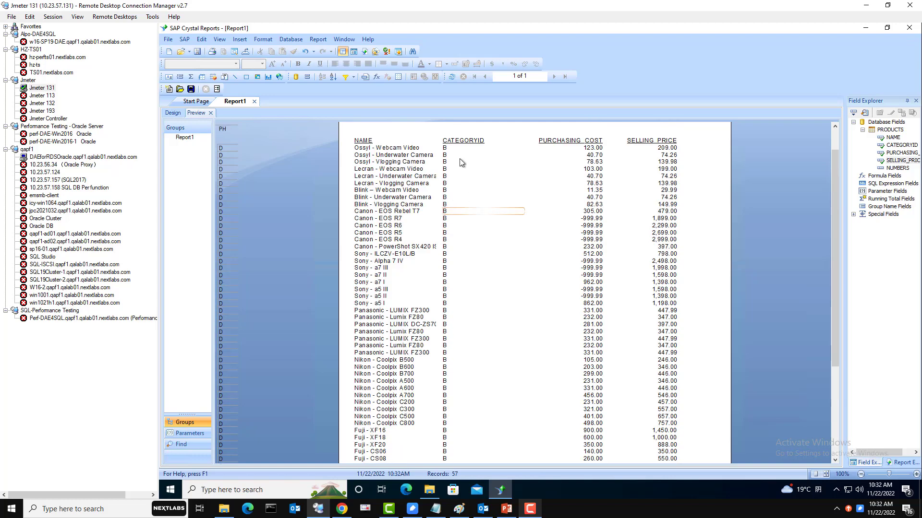
scroll(459, 159, "up", 1)
left_click(451, 172)
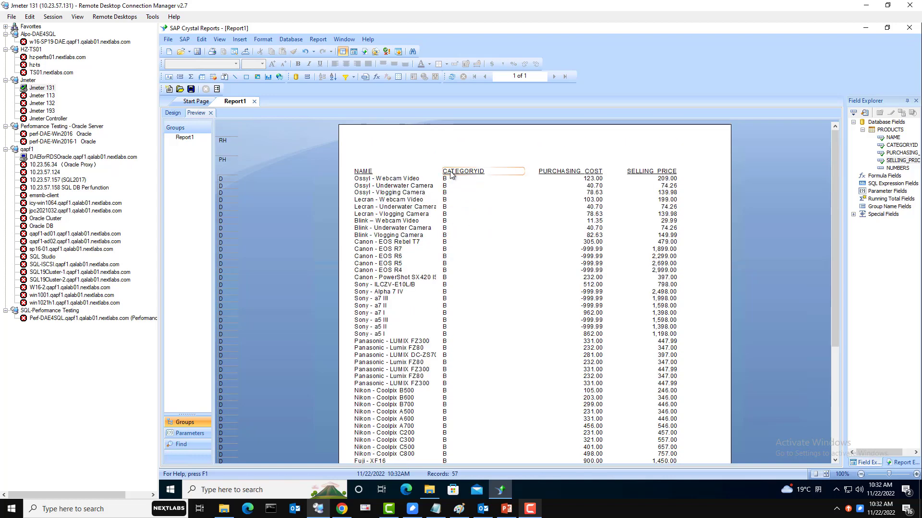
scroll(477, 243, "down", 6)
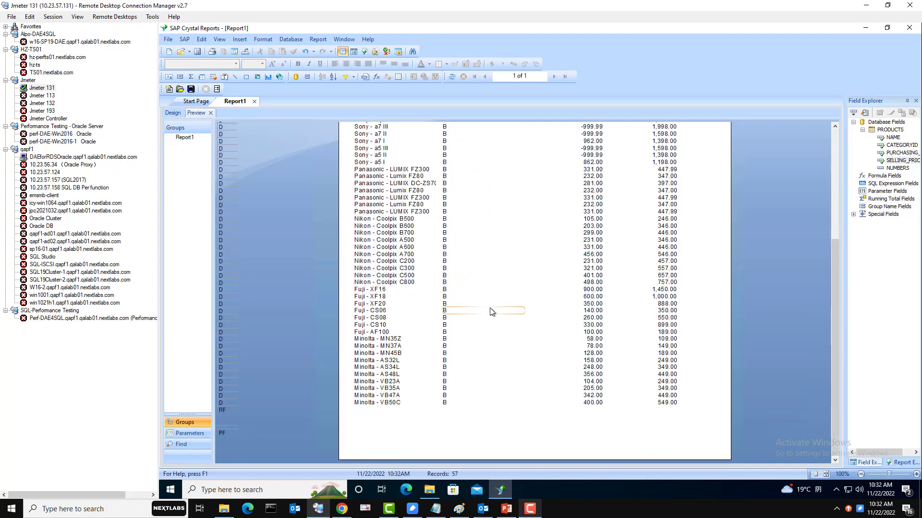
scroll(492, 312, "up", 6)
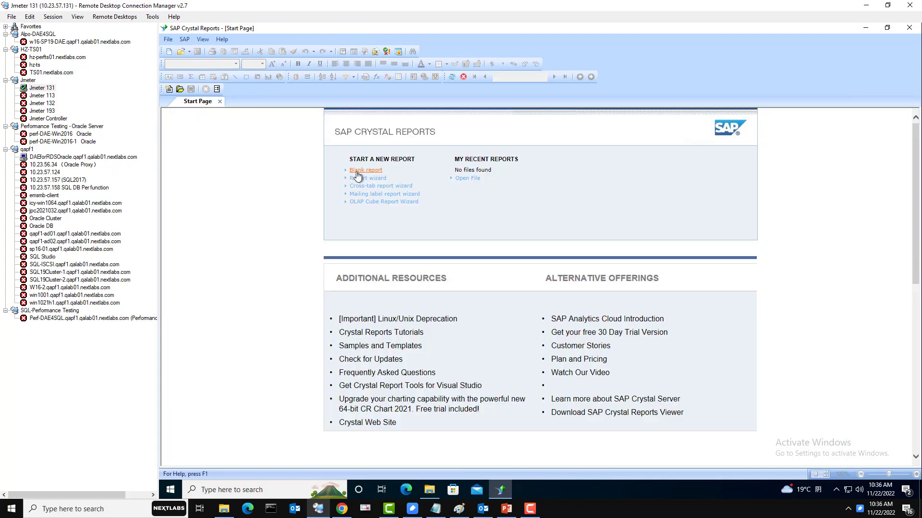
- Create another blank report and log on to DAE for RDS with the second account's user ID and password
left_click(357, 171)
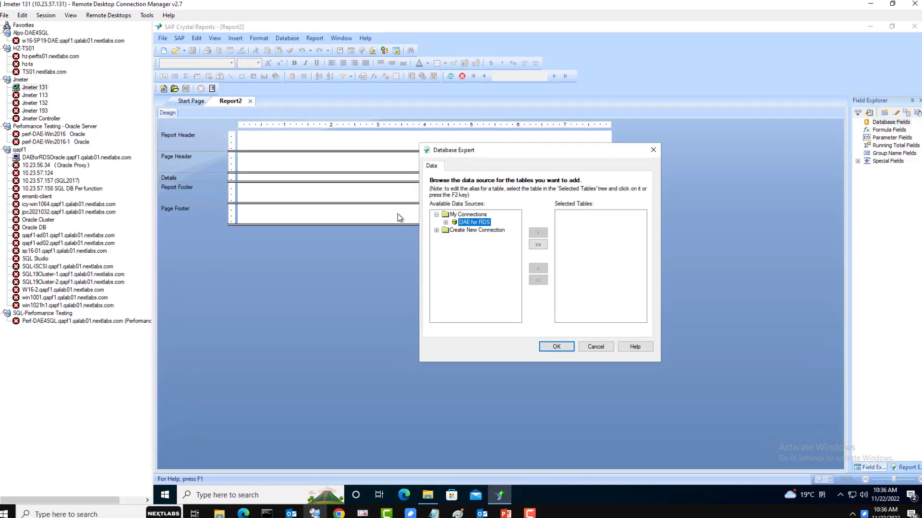
type("B")
type("ree")
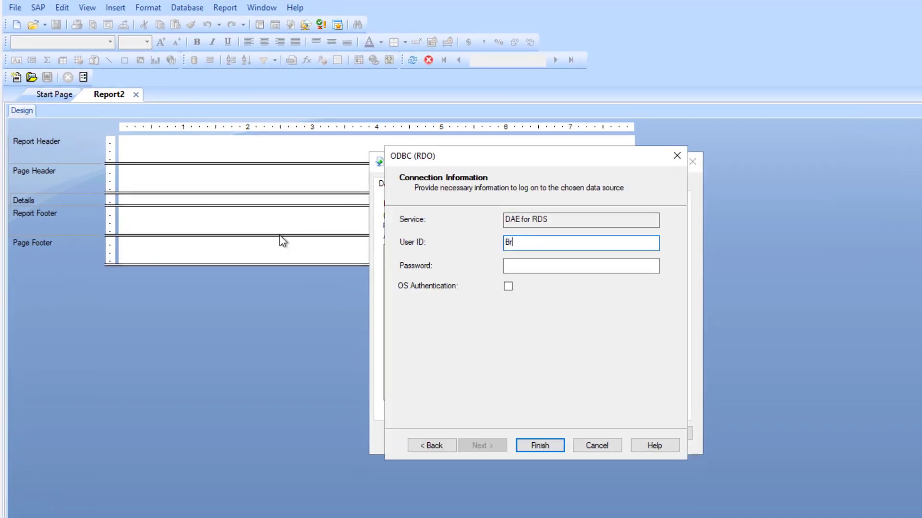
key("Tab")
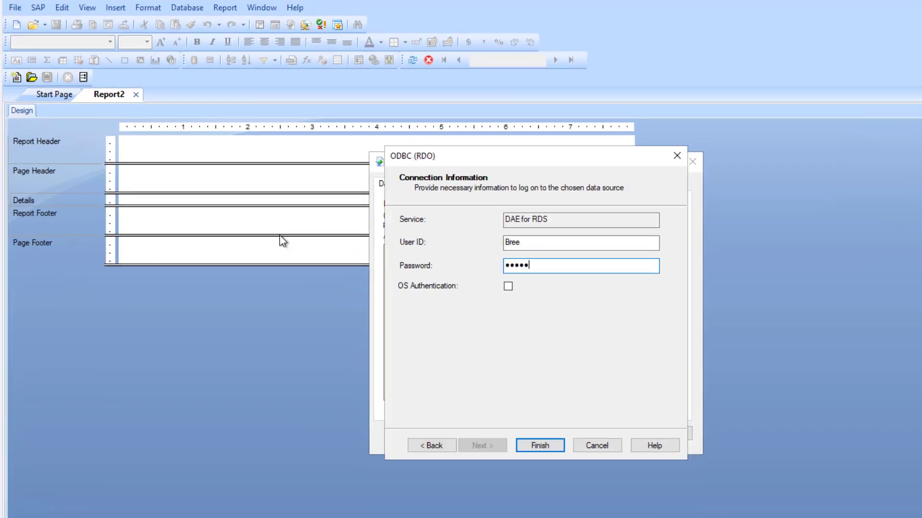
left_click(539, 446)
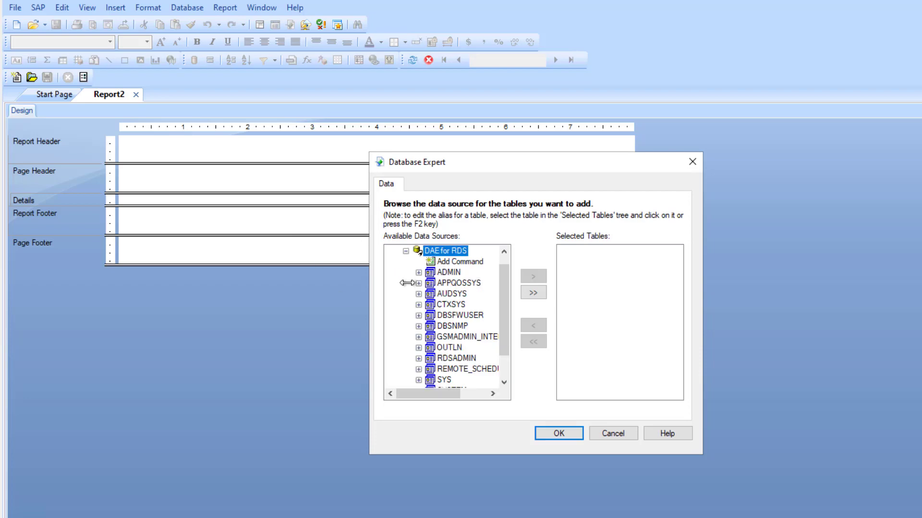
- Add the ADMIN schema's PRODUCTS table to the second report and confirm the table selection
left_click(418, 272)
left_click(475, 293)
left_click(530, 278)
left_click(559, 433)
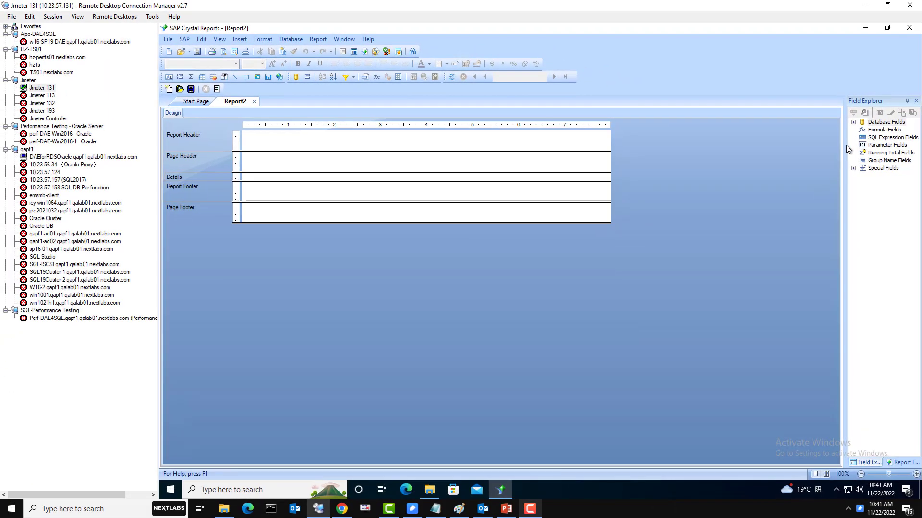
- Lay out the NAME, CATEGORYID, PURCHASING_COST and SELLING_PRICE fields from PRODUCTS in the second report's Details section
left_click(853, 122)
left_click(862, 130)
left_click_drag(892, 138, 246, 177)
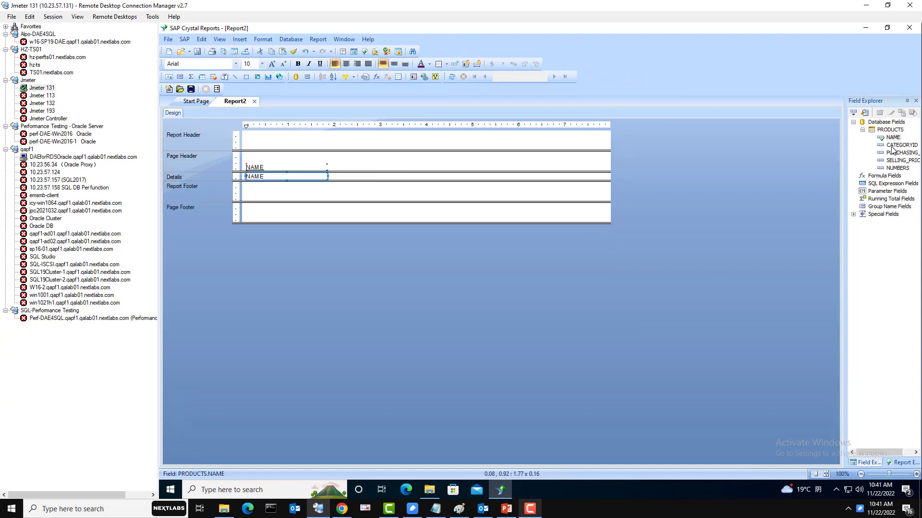
left_click_drag(321, 182, 336, 176)
left_click_drag(890, 154, 428, 177)
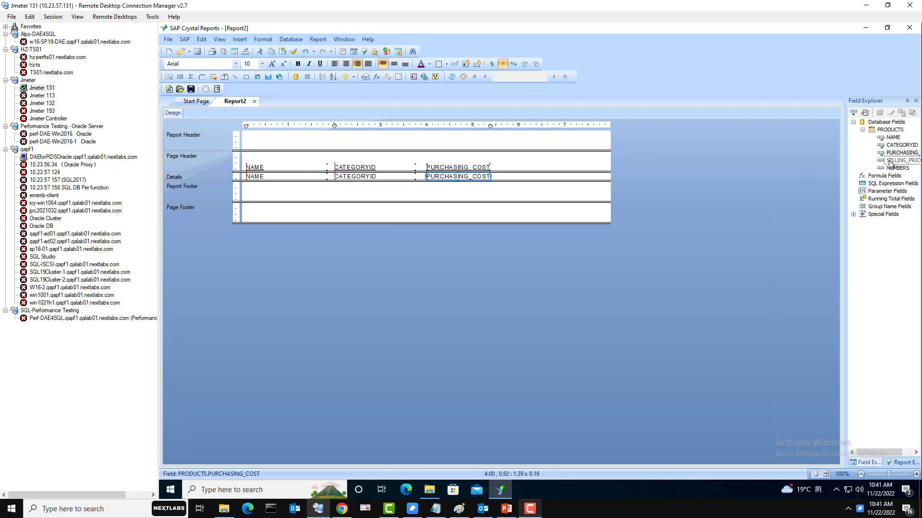
left_click_drag(550, 186, 509, 177)
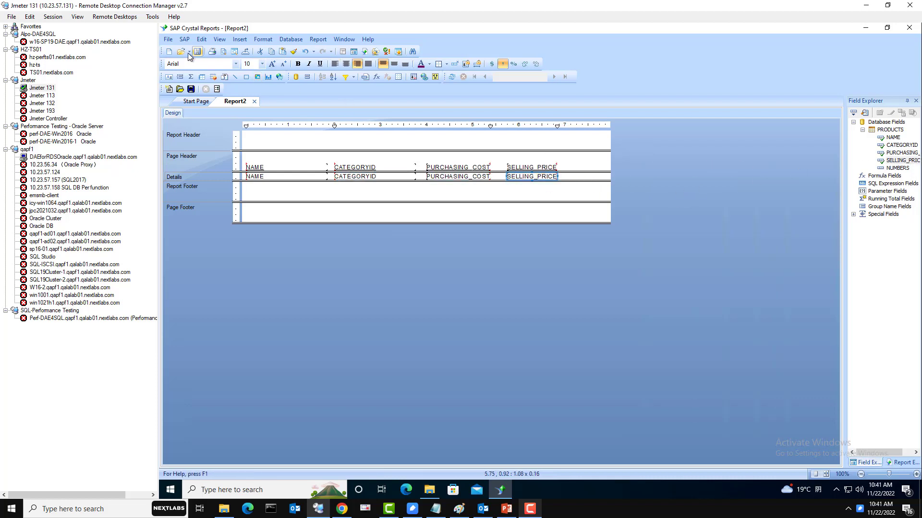
- Open the second report's print preview and examine the product categories on both pages
left_click(221, 39)
left_click(231, 61)
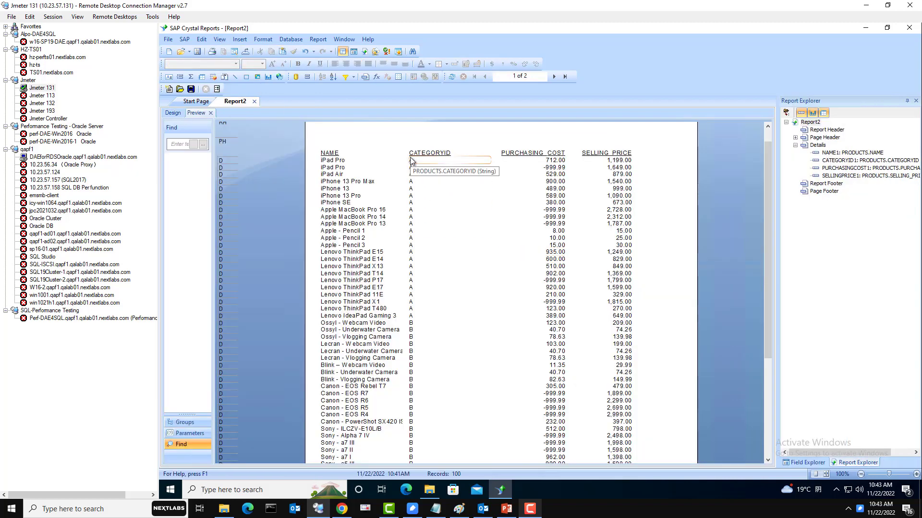
scroll(417, 192, "down", 3)
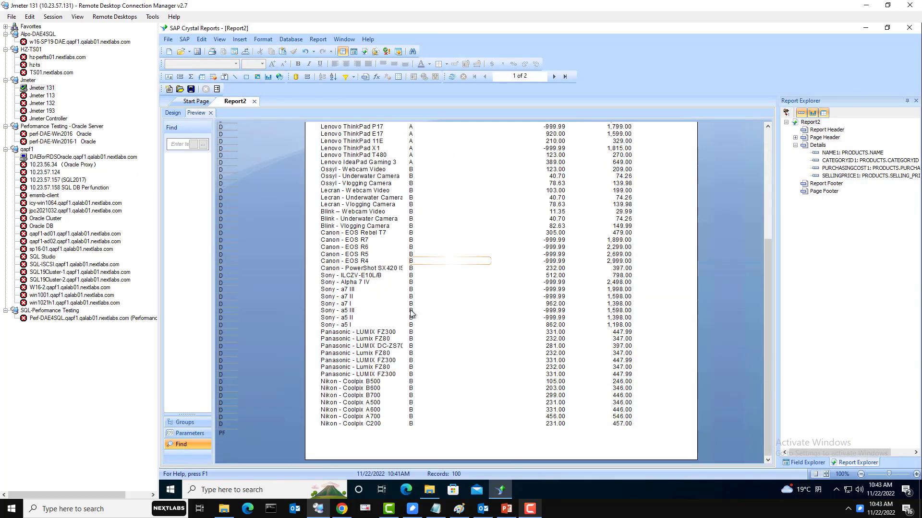
left_click(555, 77)
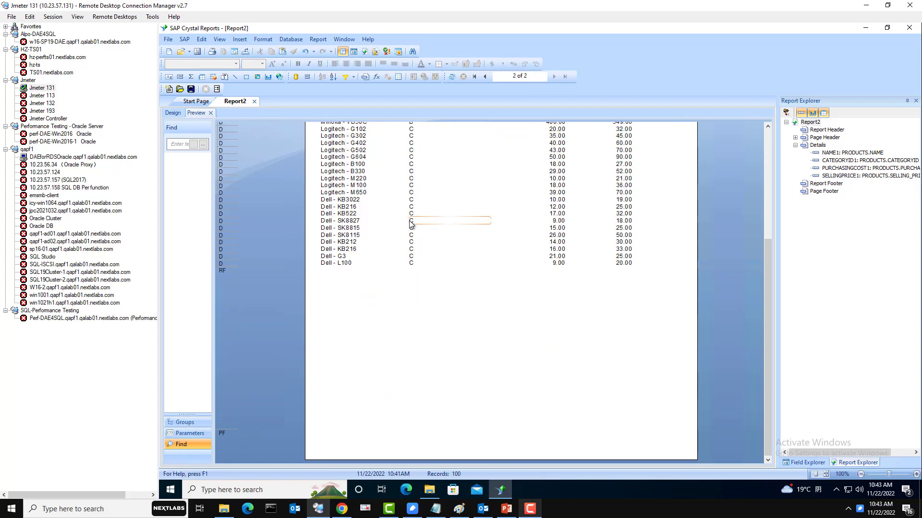
scroll(413, 228, "up", 3)
scroll(408, 344, "down", 1)
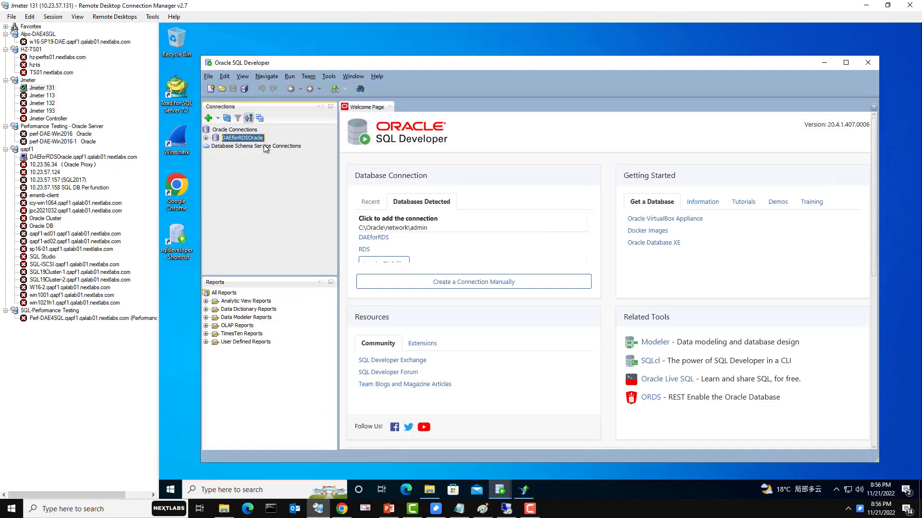
- In Oracle SQL Developer, connect to DAEforRDSOracle with the account's user name and password
right_click(248, 140)
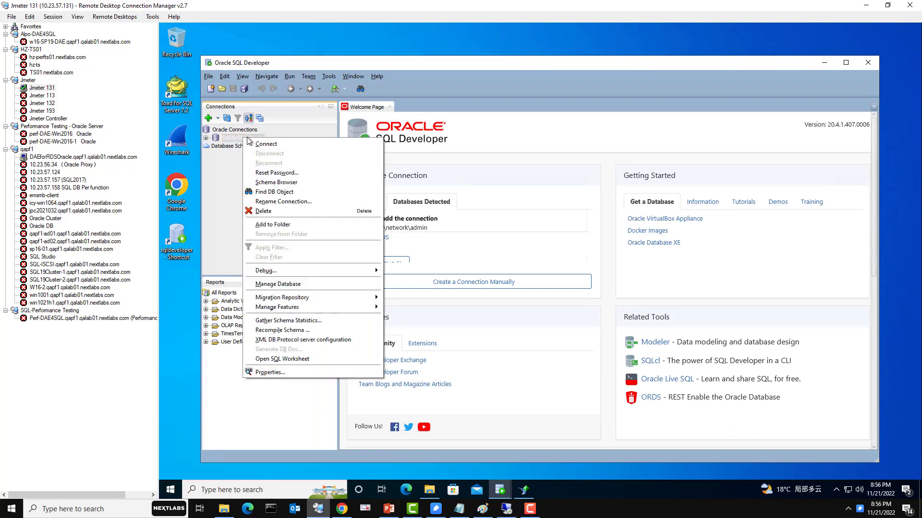
left_click(254, 144)
type("Sa")
type("e")
type("••")
key("Return")
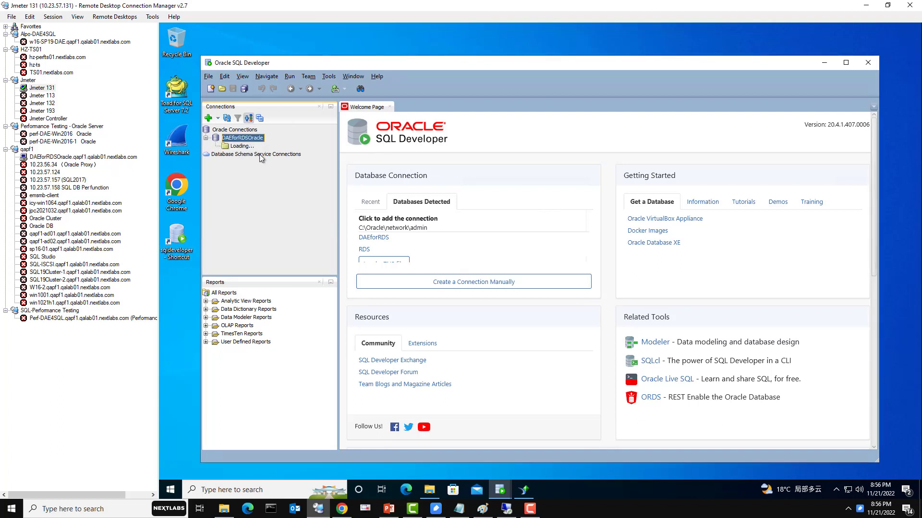
- Run a query selecting NAME, CATEGORYID, PURCHASING_COST, SELLING_PRICE and NUMBERS from ADMIN.PRODUCTS
type("SELECT NAME, CATEGORYID, PURCHASING_COST, SELLING_PRICE, NUMBERS from ADMIN.PRODUCTS;")
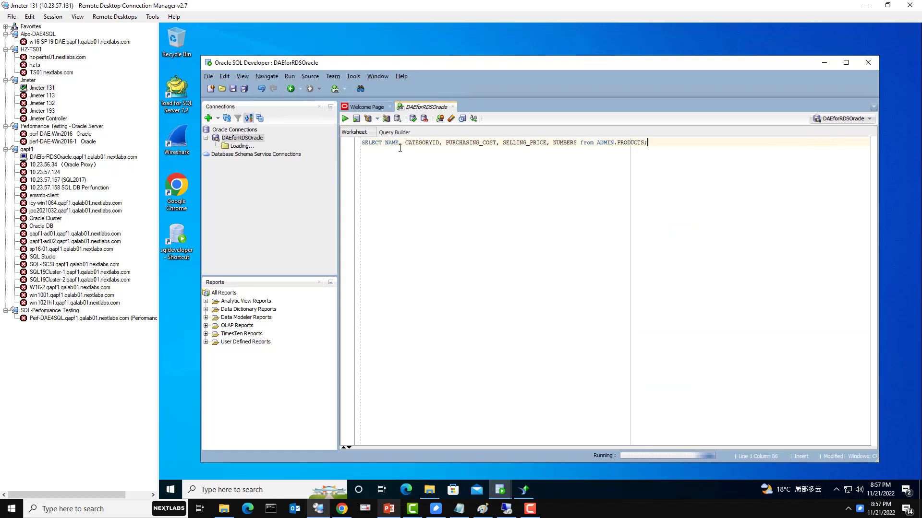
left_click(345, 120)
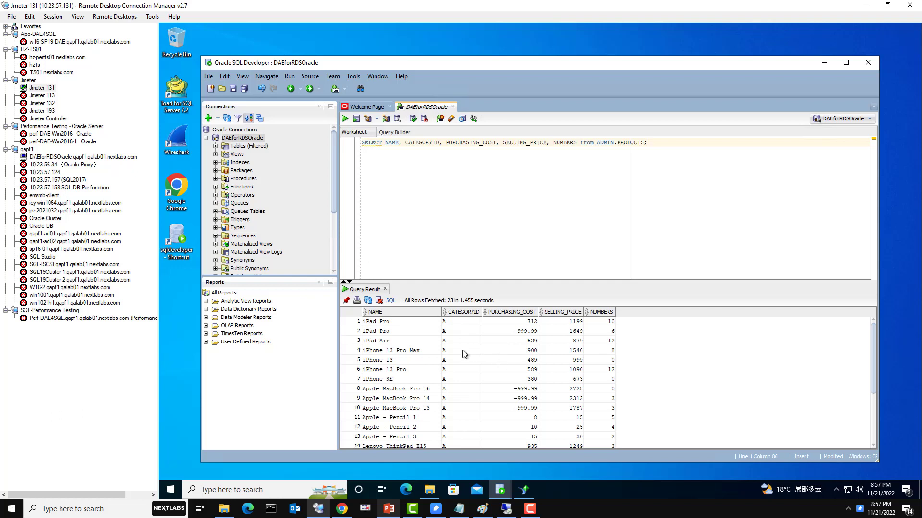
- Examine the CATEGORYID and PURCHASING_COST values throughout the query result
scroll(463, 353, "down", 3)
left_click(463, 396)
scroll(458, 358, "up", 3)
left_click(460, 321)
scroll(459, 367, "down", 3)
scroll(460, 367, "up", 3)
left_click(526, 399)
left_click(526, 408)
scroll(526, 408, "down", 2)
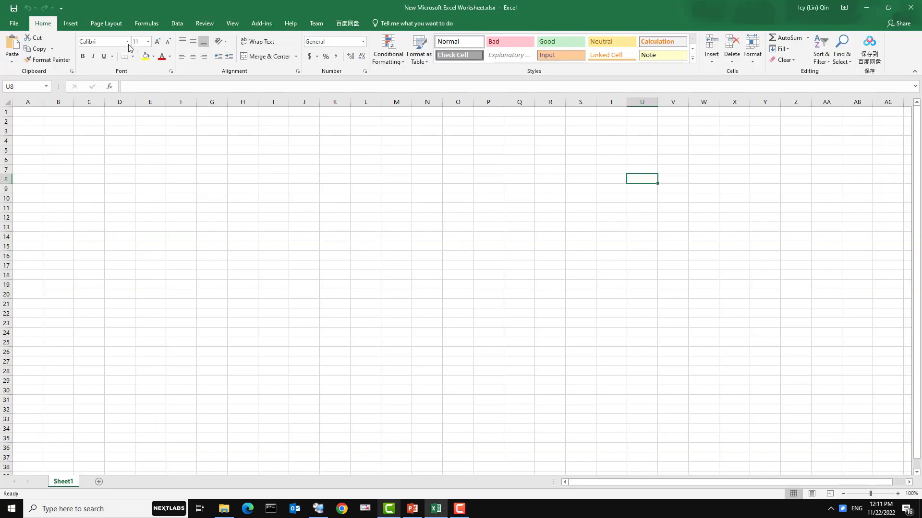
- In Excel, start a data import from an Oracle database with DAEforRDS as the server
left_click(177, 23)
left_click(10, 55)
mouse_move(48, 99)
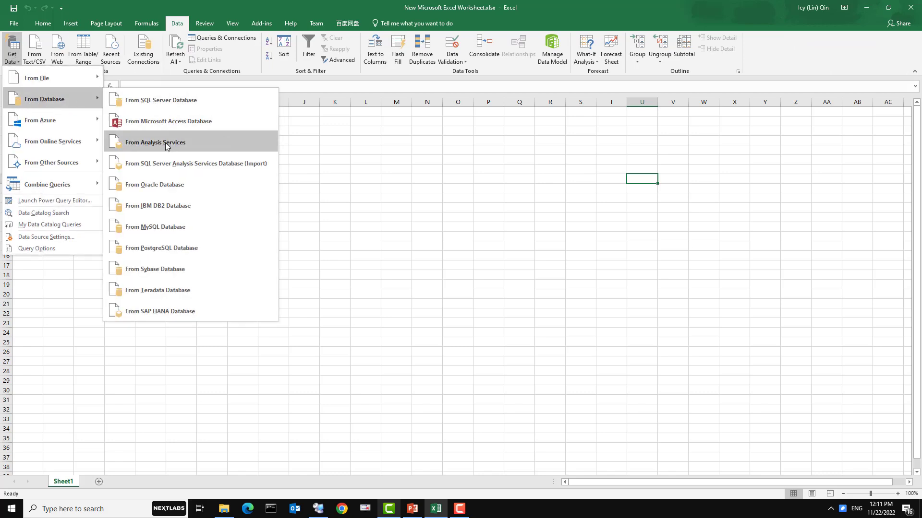
left_click(153, 186)
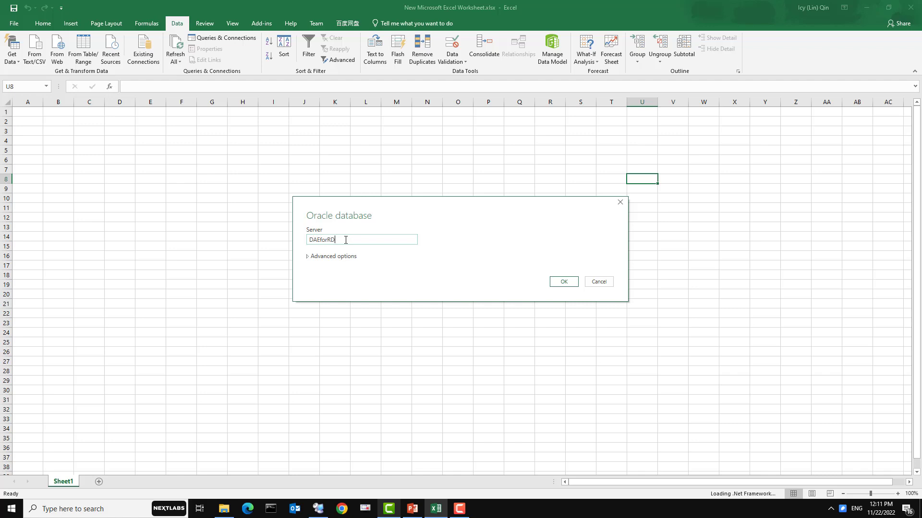
left_click(567, 283)
- Connect to the Oracle server using database authentication with the account's user name and password
left_click(313, 216)
left_click(419, 222)
type("Tim")
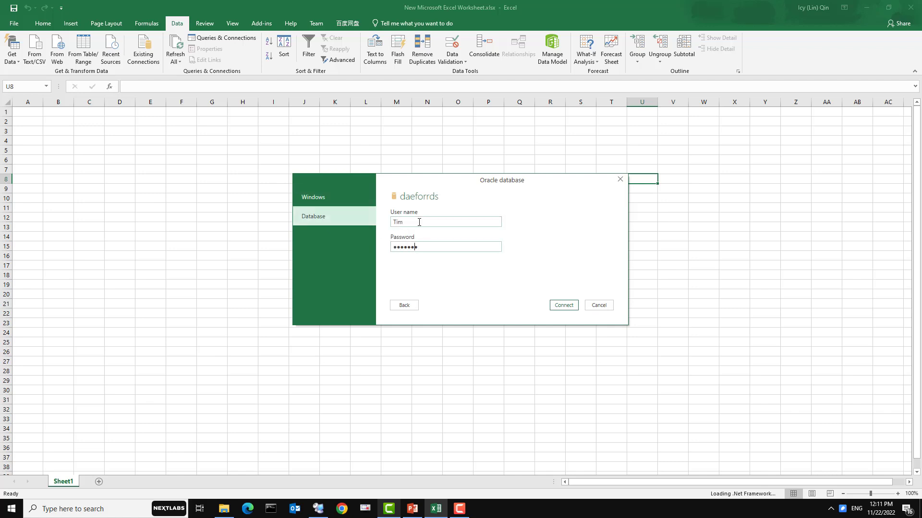
left_click(565, 306)
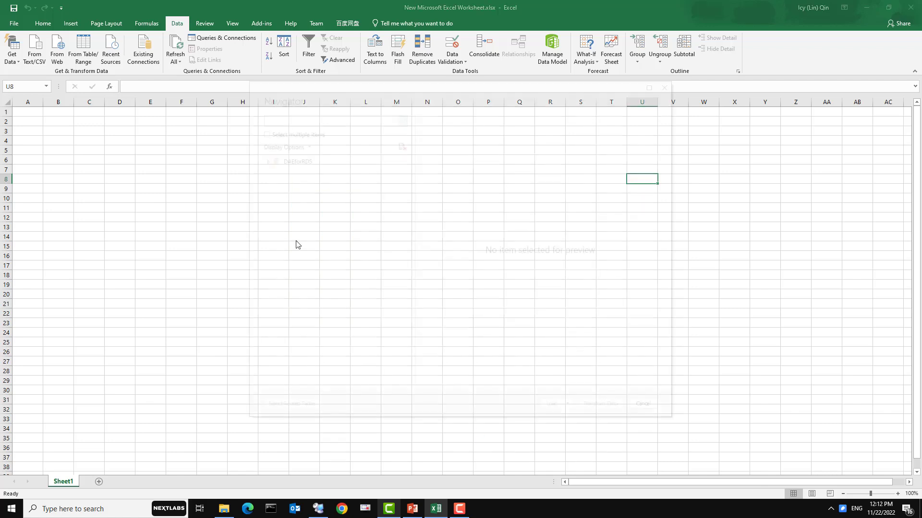
- Select the PRODUCTS table in the ADMIN schema and review its previewed CATEGORYID and PURCHASING_COST values
left_click(273, 174)
left_click(272, 174)
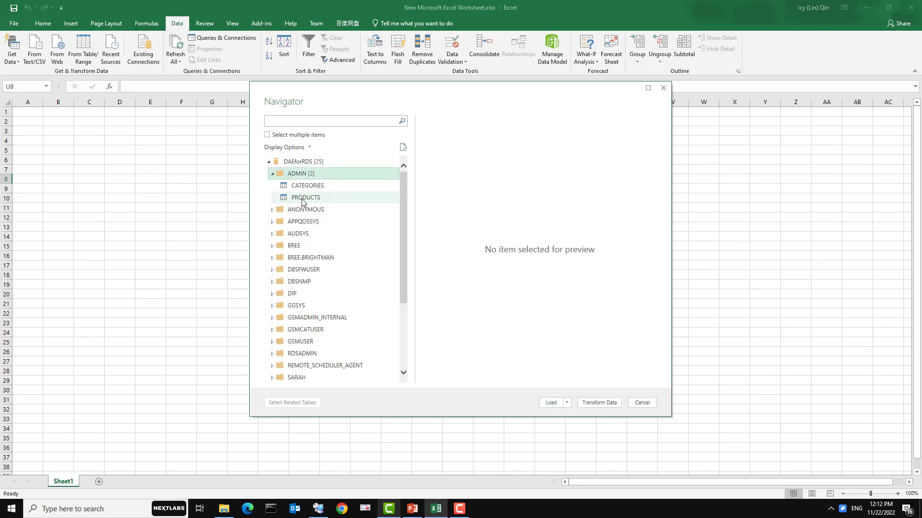
left_click(334, 200)
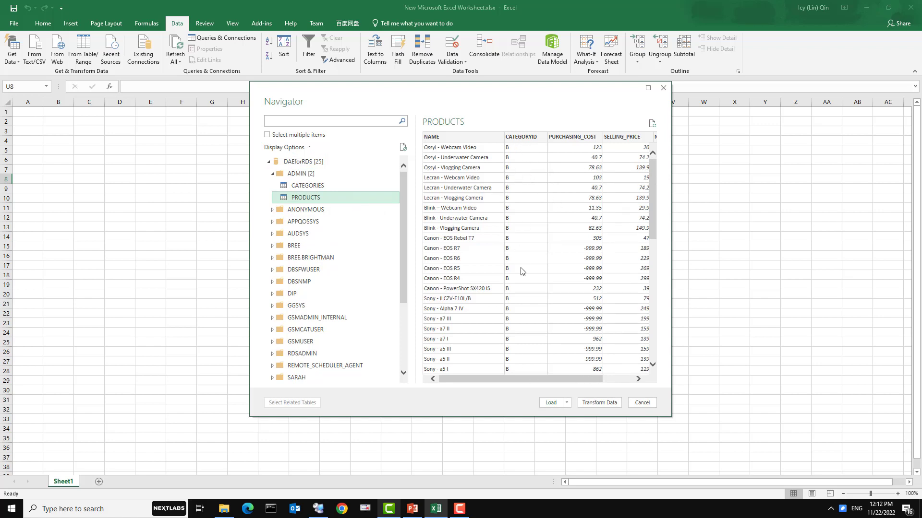
scroll(528, 312, "down", 10)
scroll(552, 319, "up", 5)
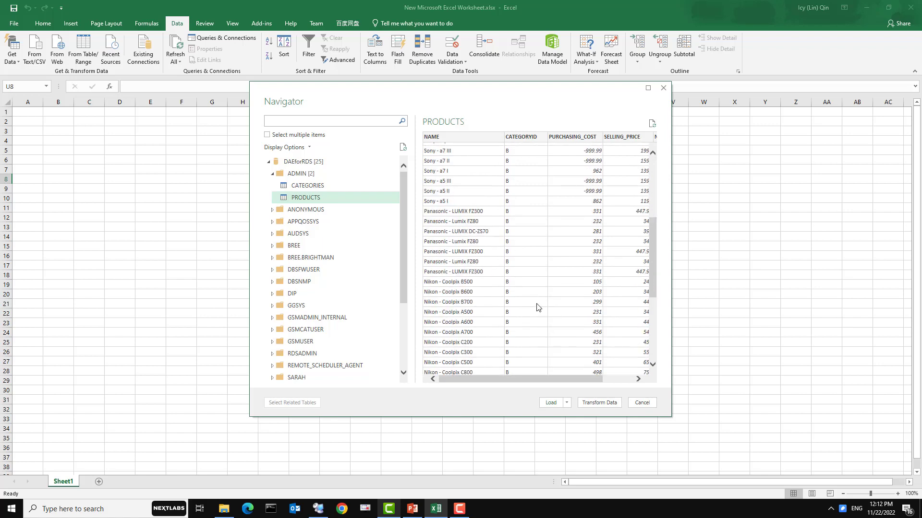
scroll(538, 308, "up", 6)
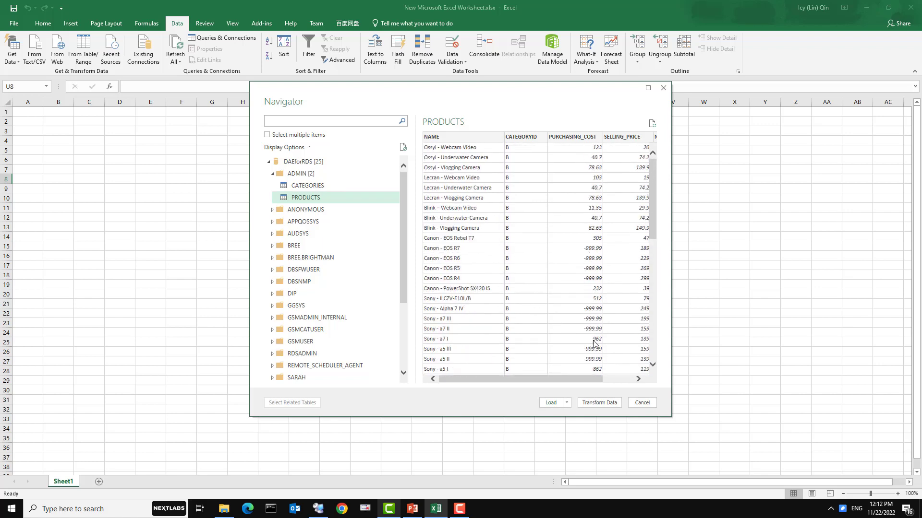
- Open the PRODUCTS table in the Power Query Editor and examine its category and purchasing-cost columns
left_click(601, 402)
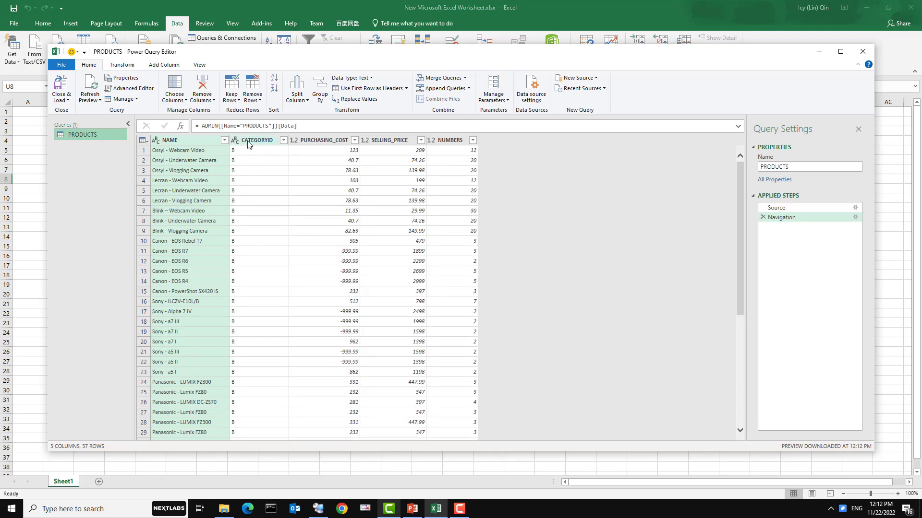
scroll(262, 297, "down", 3)
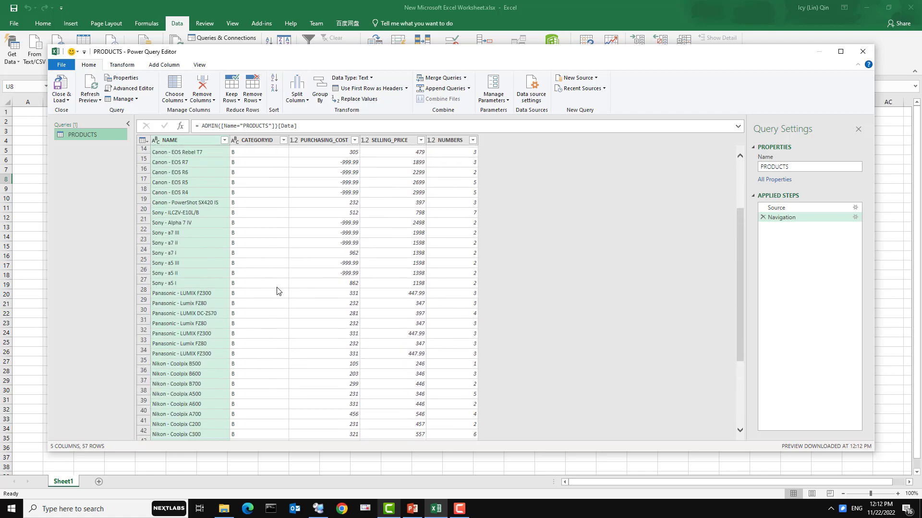
scroll(308, 302, "up", 4)
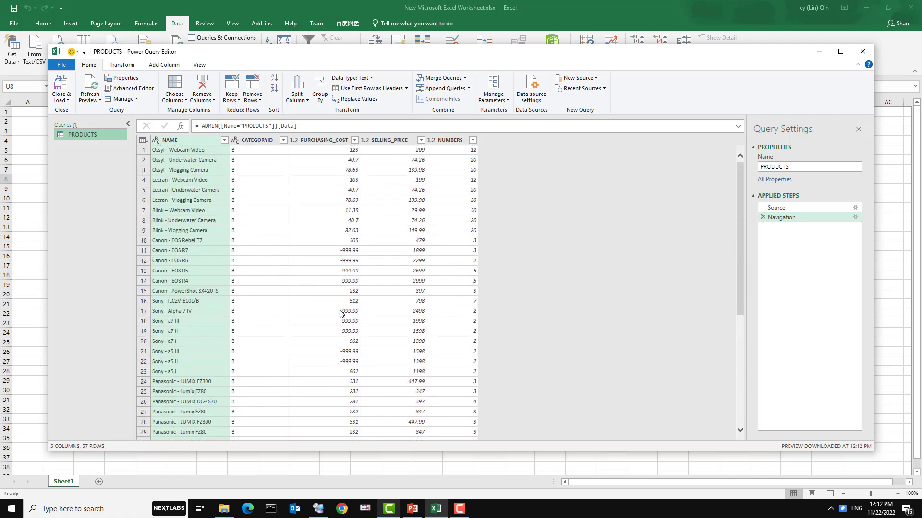